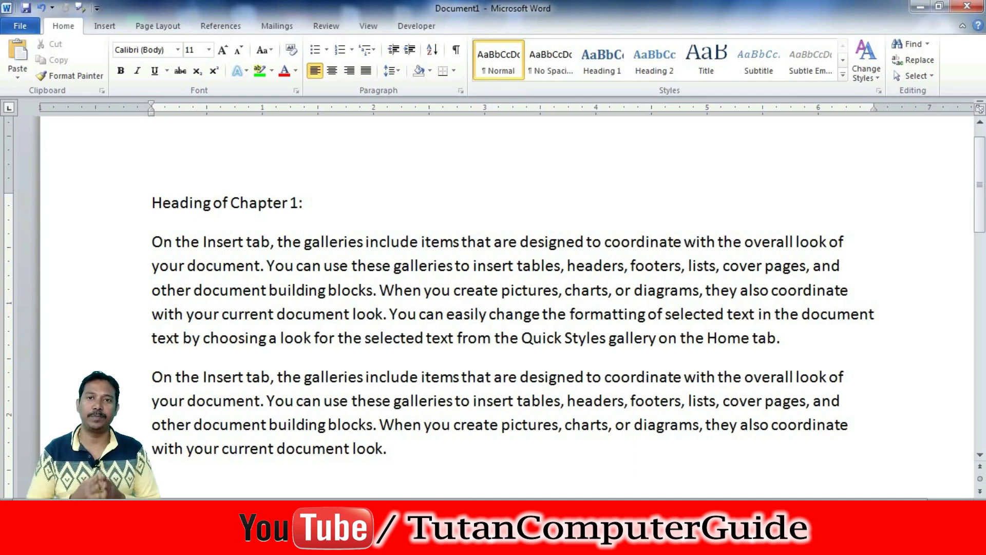
- Split the document window horizontally just below the first body paragraph
{"action": "left_click", "coordinate": [369, 25]}
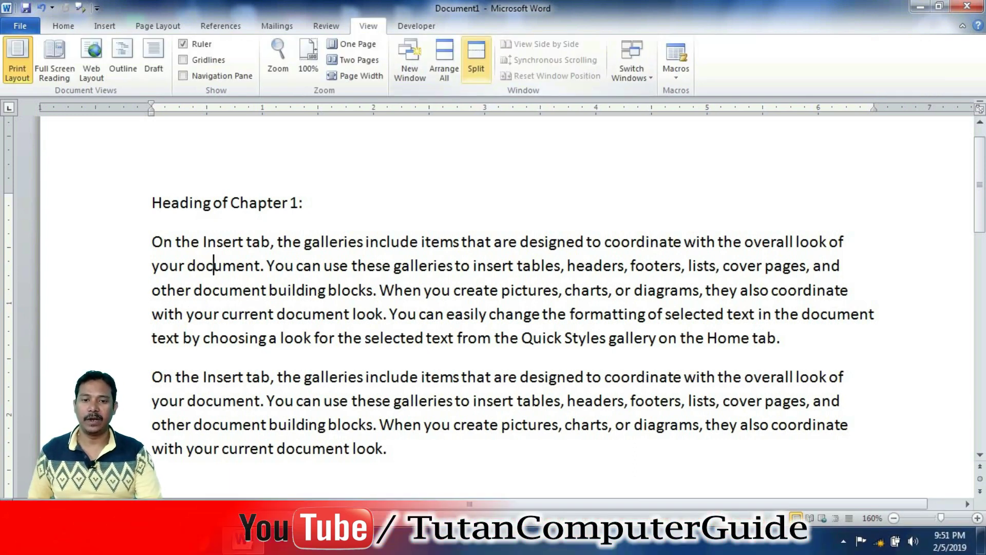
{"action": "left_click", "coordinate": [476, 57]}
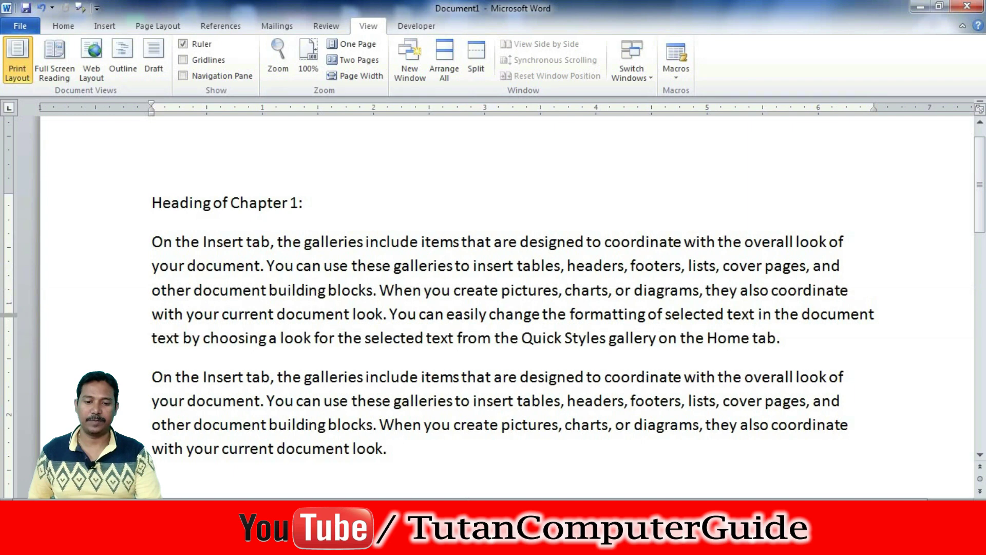
{"action": "left_click", "coordinate": [494, 192]}
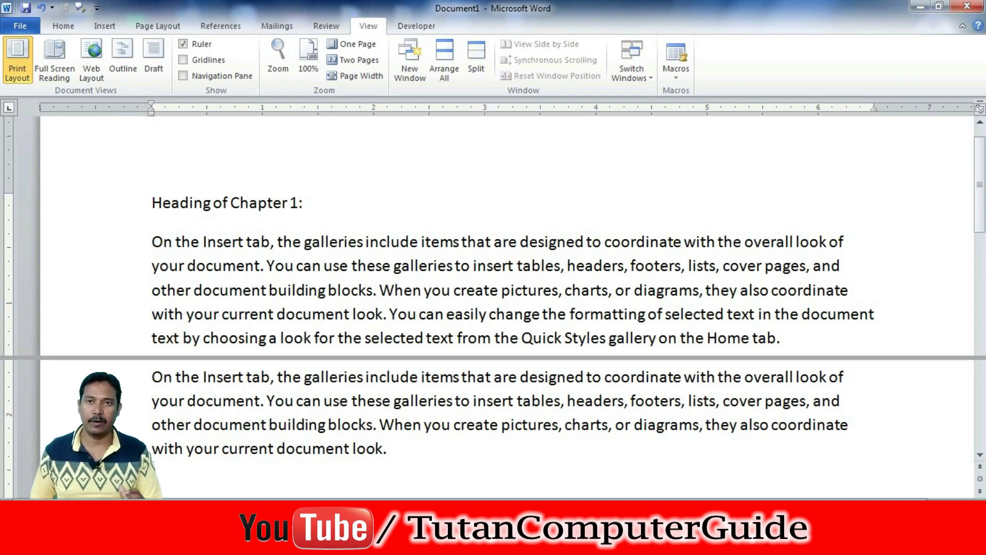
{"action": "left_click", "coordinate": [493, 356]}
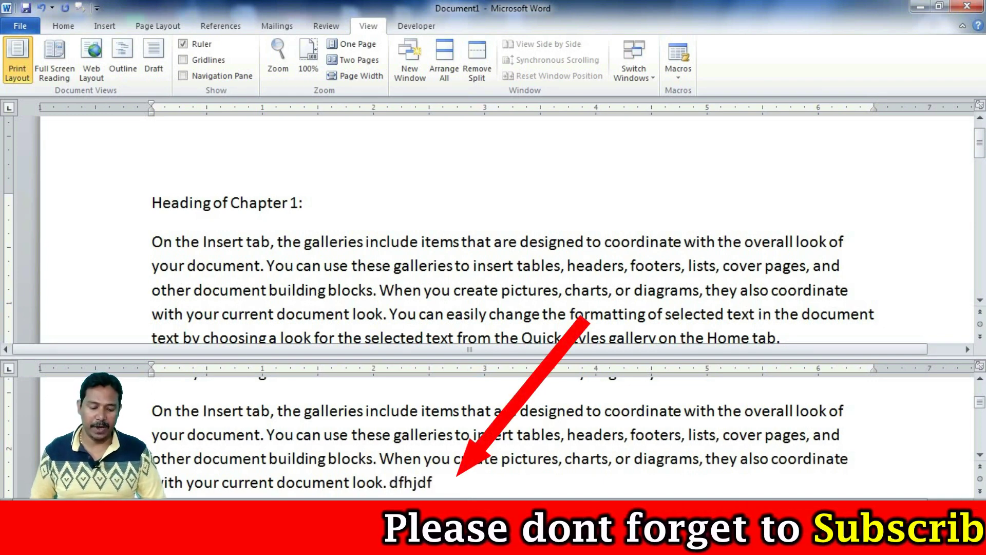
- In the lower pane, append filler text starting "Dfhjdfhjdfl;hj" to the second body paragraph and add four short filler paragraphs below it
{"action": "type", "text": "Dfhjdfhjdfl;hj dflhdfhjdf; fhdfkjhdfjhdfl; fgjhfgj;hfgjfg"}
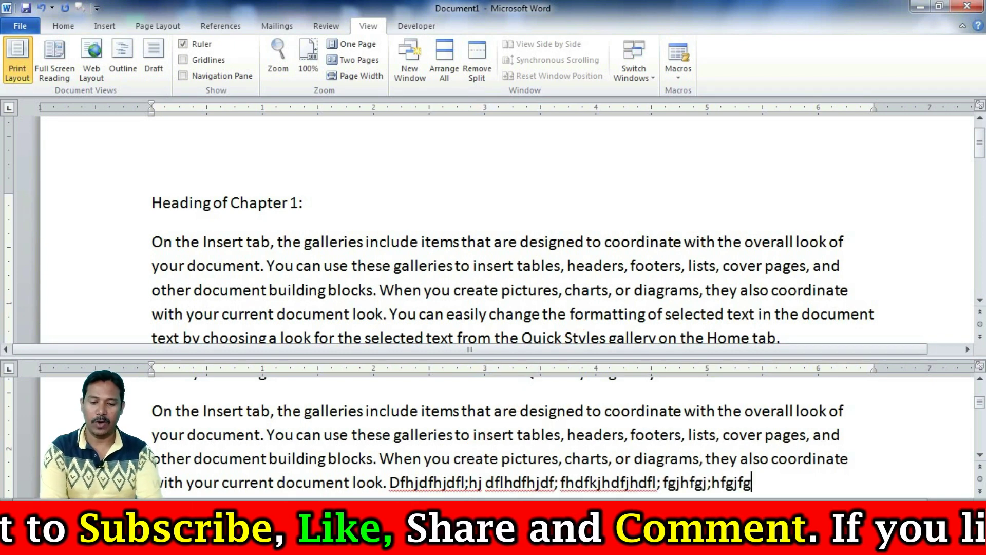
{"action": "key", "text": "Return"}
{"action": "type", "text": "fgjfgj"}
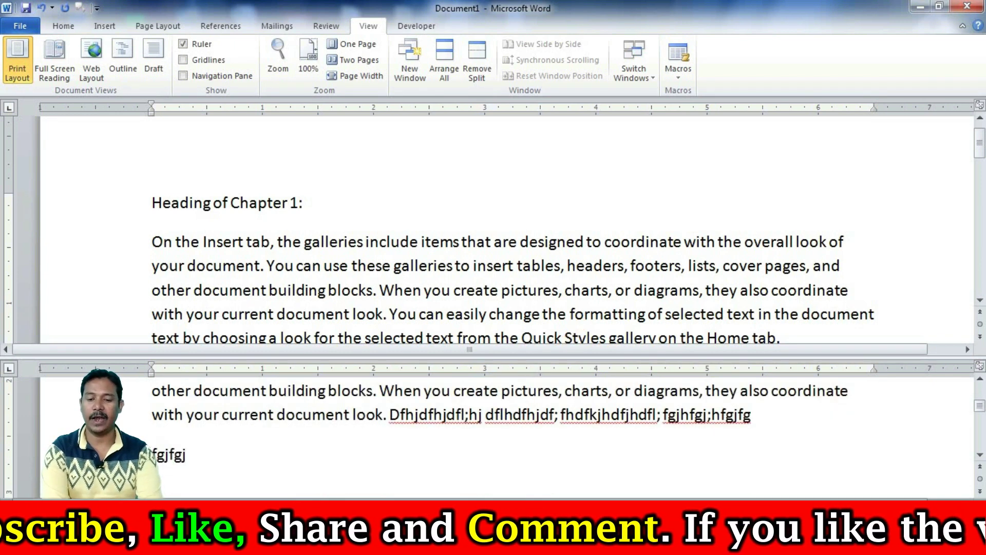
{"action": "type", "text": "fgjfg"}
{"action": "key", "text": "Return"}
{"action": "type", "text": "fgjfgjfgjfgj"}
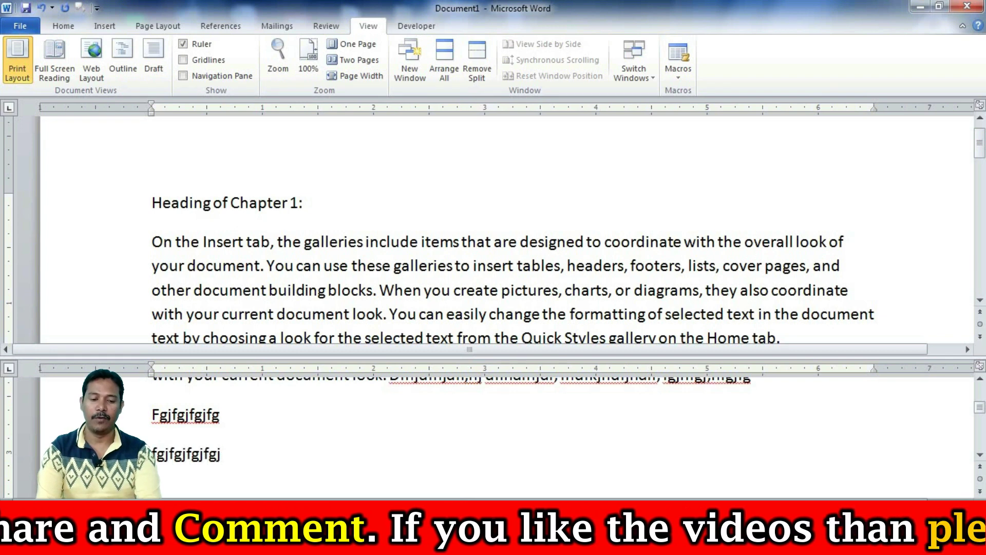
{"action": "type", "text": "fgjfgjfgjfgjfgj ghkghkgjfgj;lgj ghkghk"}
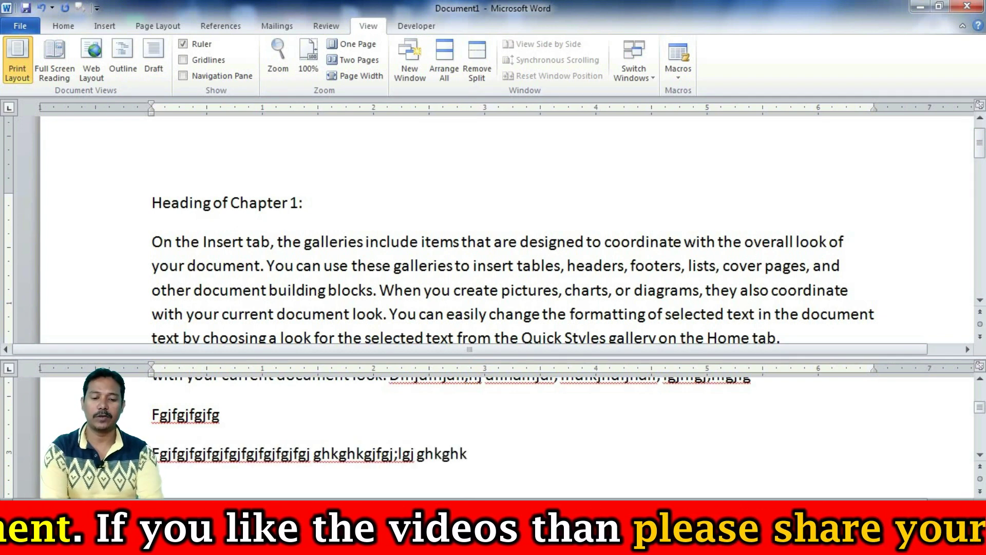
{"action": "type", "text": "ghGkghkghkgh"}
{"action": "key", "text": "Return"}
{"action": "type", "text": "h"}
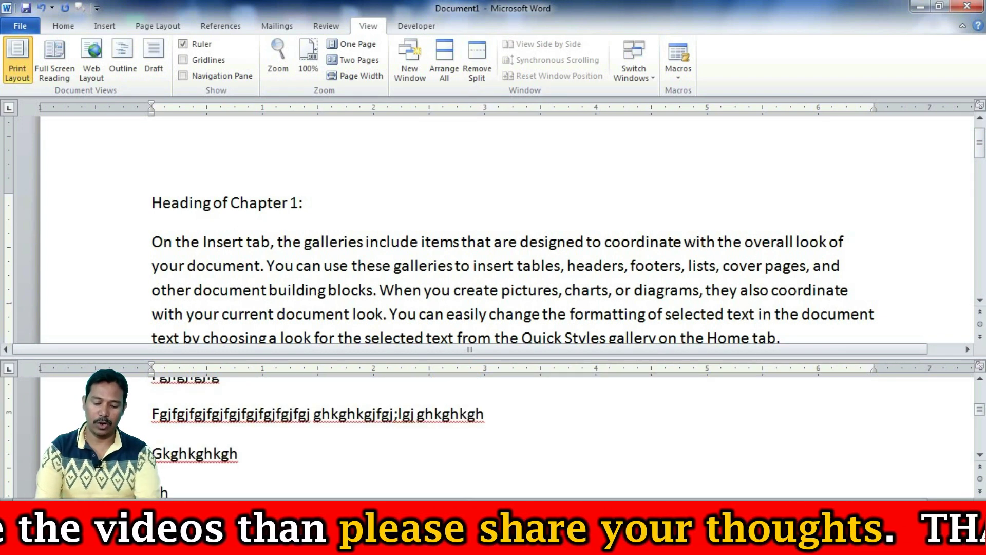
{"action": "type", "text": "kghkhg"}
{"action": "key", "text": "Return"}
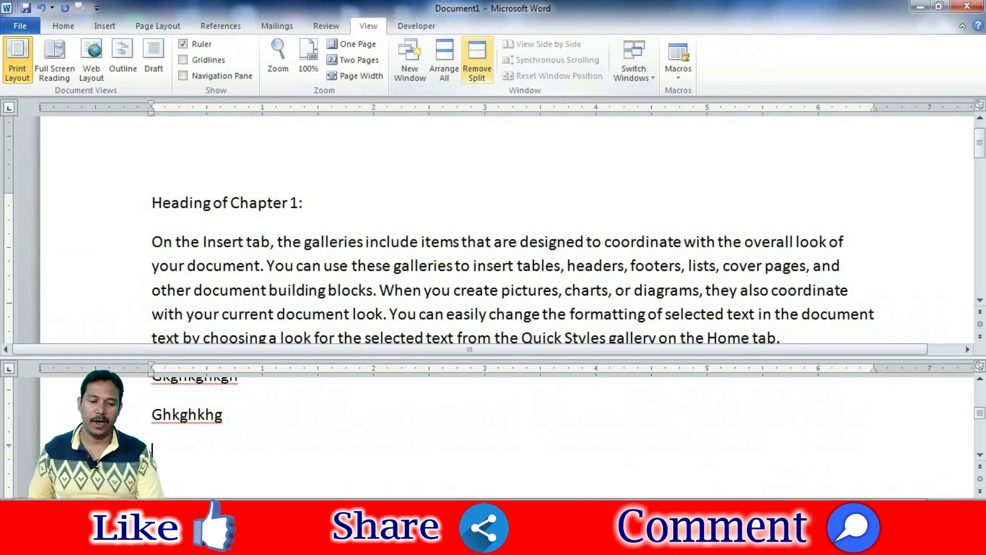
- Remove the window split and look through the added filler text in the single document view
{"action": "left_click", "coordinate": [477, 121]}
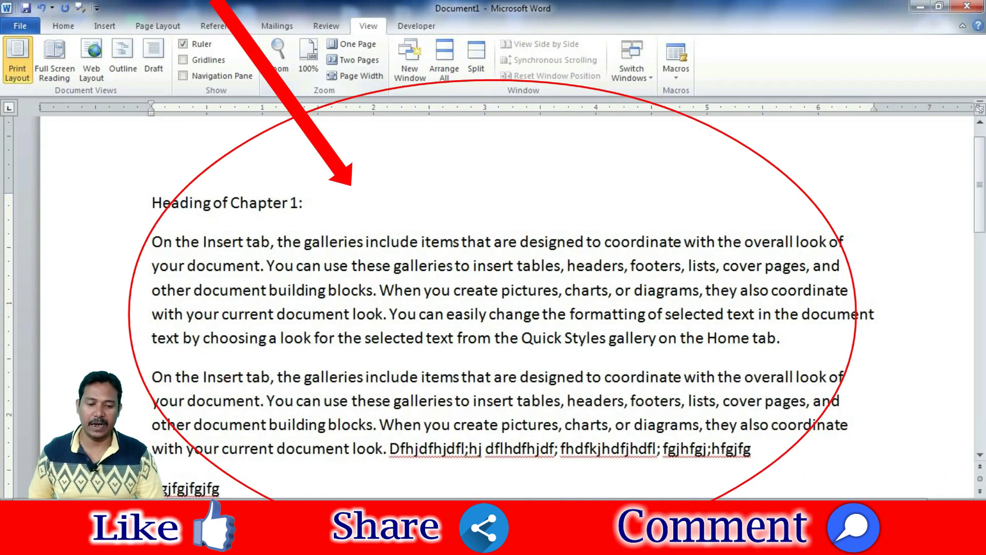
{"action": "scroll", "coordinate": [507, 308], "scroll_direction": "down", "scroll_amount": 4}
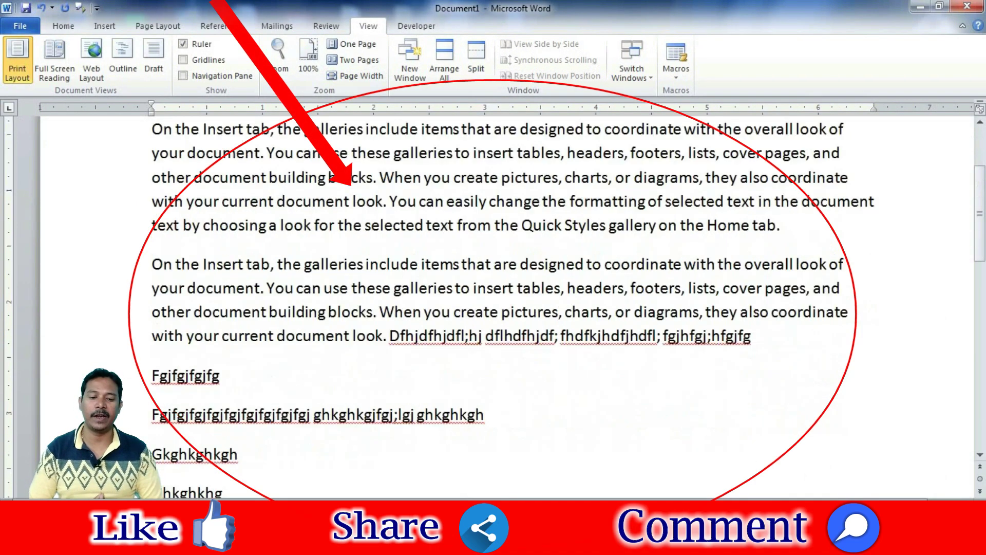
{"action": "scroll", "coordinate": [507, 308], "scroll_direction": "up", "scroll_amount": 3}
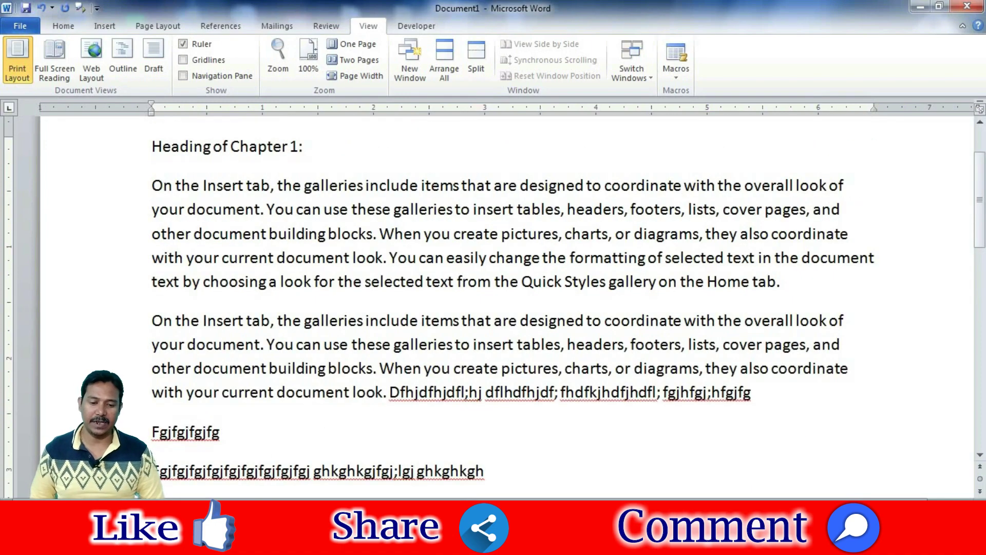
{"action": "scroll", "coordinate": [507, 308], "scroll_direction": "down", "scroll_amount": 4}
{"action": "scroll", "coordinate": [507, 308], "scroll_direction": "up", "scroll_amount": 3}
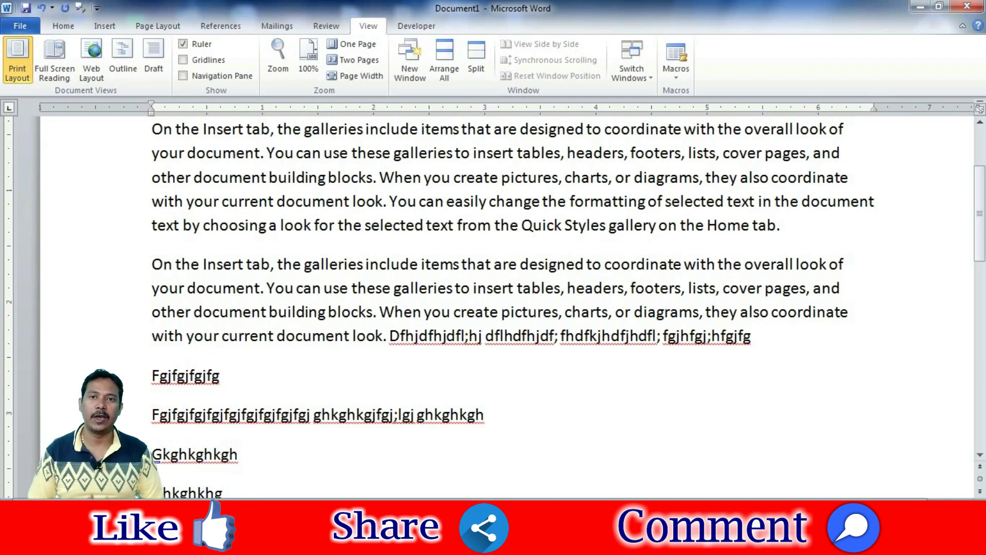
{"action": "scroll", "coordinate": [508, 308], "scroll_direction": "up", "scroll_amount": 3}
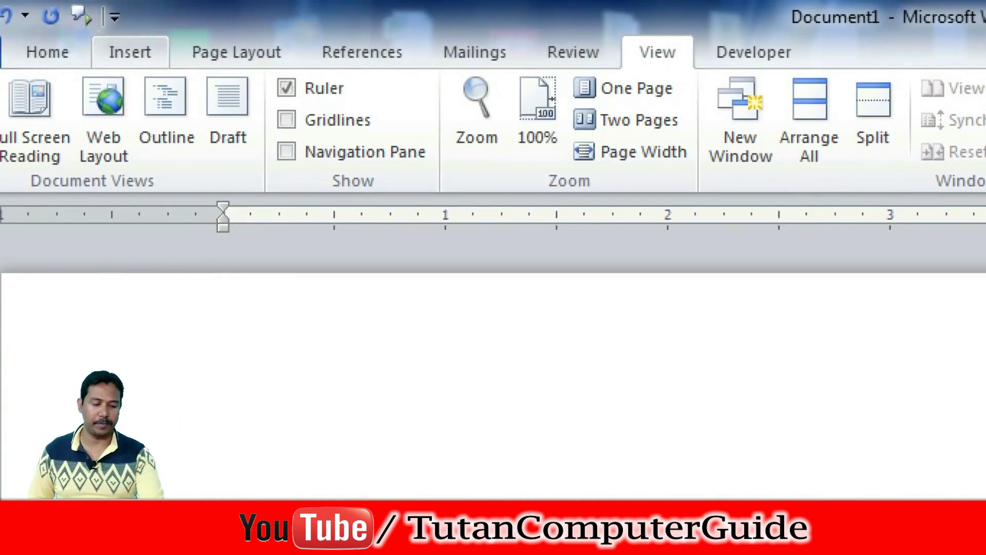
- Draw a text box about 0.29" wide in the page's upper-left corner, enter "Third" in it and extend it to about 0.95" high
{"action": "left_click", "coordinate": [101, 23]}
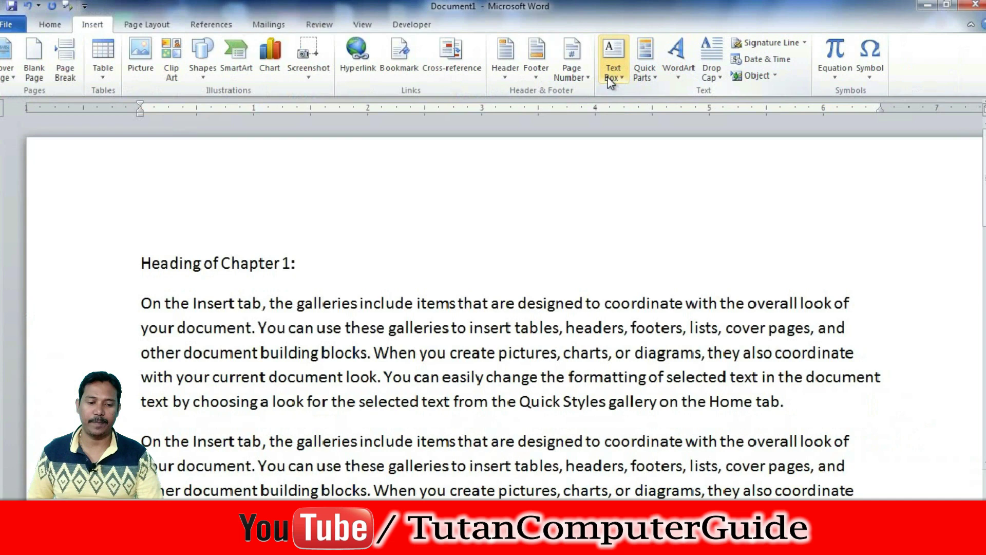
{"action": "left_click", "coordinate": [611, 77]}
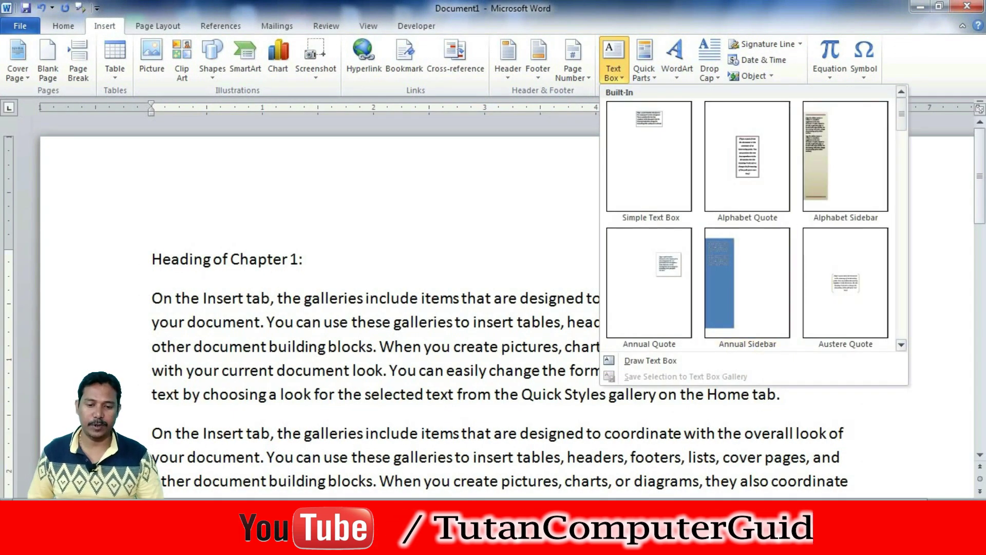
{"action": "left_click", "coordinate": [650, 360]}
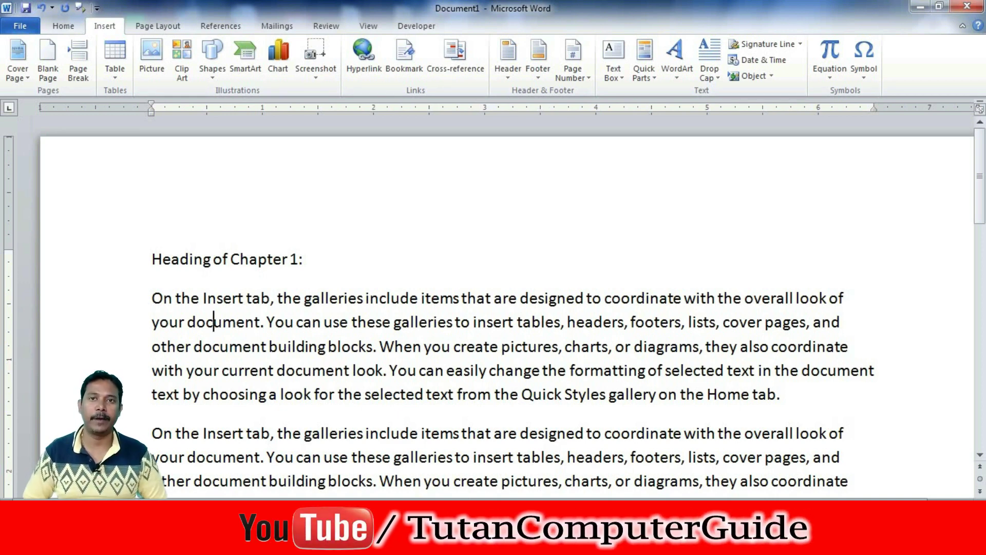
{"action": "mouse_move", "coordinate": [53, 144]}
{"action": "left_mouse_down"}
{"action": "mouse_move", "coordinate": [97, 208]}
{"action": "mouse_move", "coordinate": [86, 241]}
{"action": "left_mouse_up"}
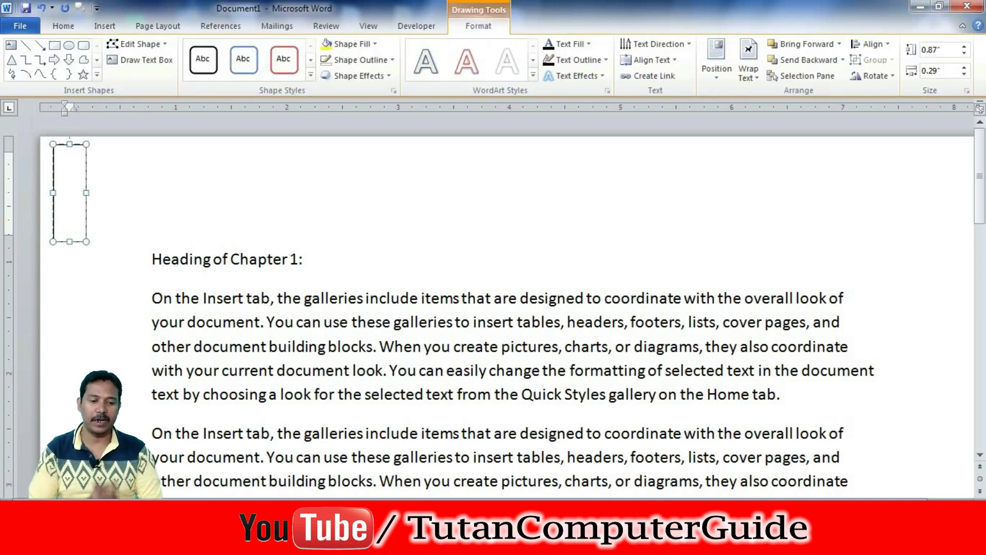
{"action": "type", "text": "Thir"}
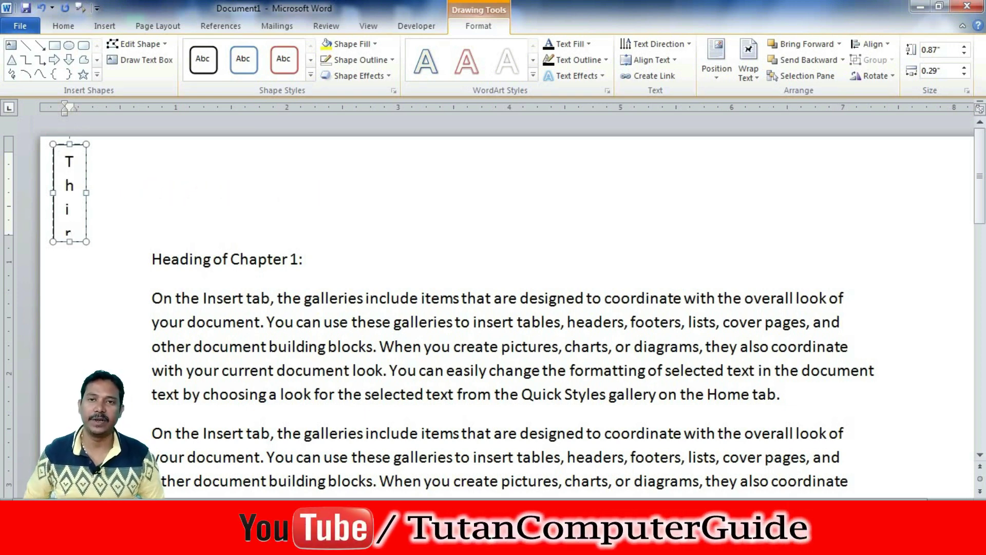
{"action": "left_click_drag", "start_coordinate": [70, 242], "coordinate": [70, 251]}
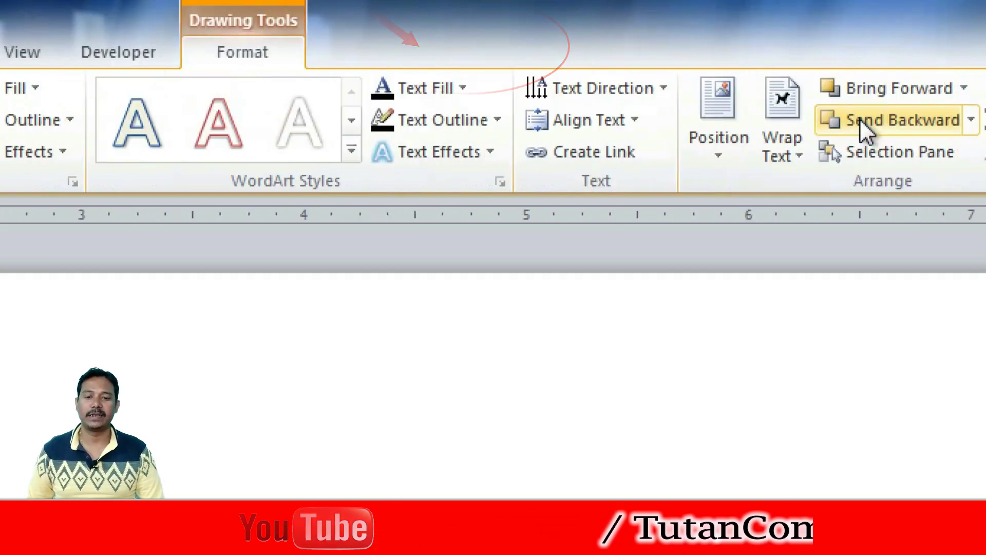
- Rotate all text in the "Third" text box by 270° and widen the box to about 0.45"
{"action": "left_click", "coordinate": [598, 90]}
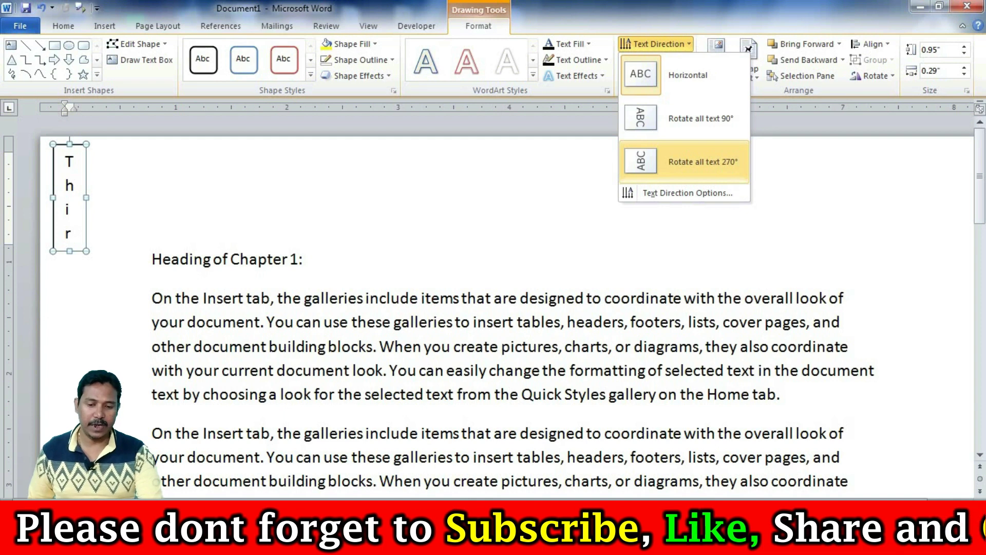
{"action": "left_click", "coordinate": [689, 210]}
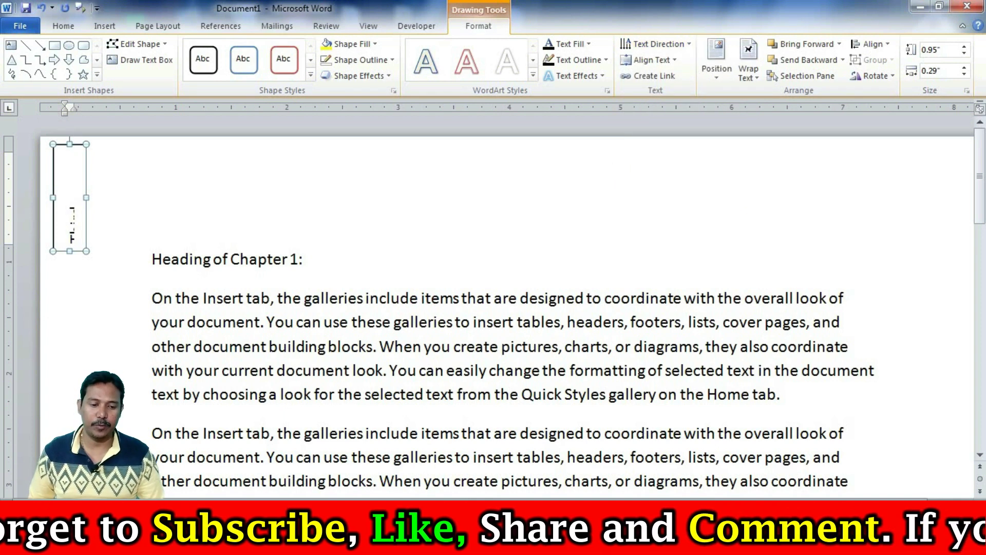
{"action": "left_click_drag", "start_coordinate": [86, 197], "coordinate": [103, 198]}
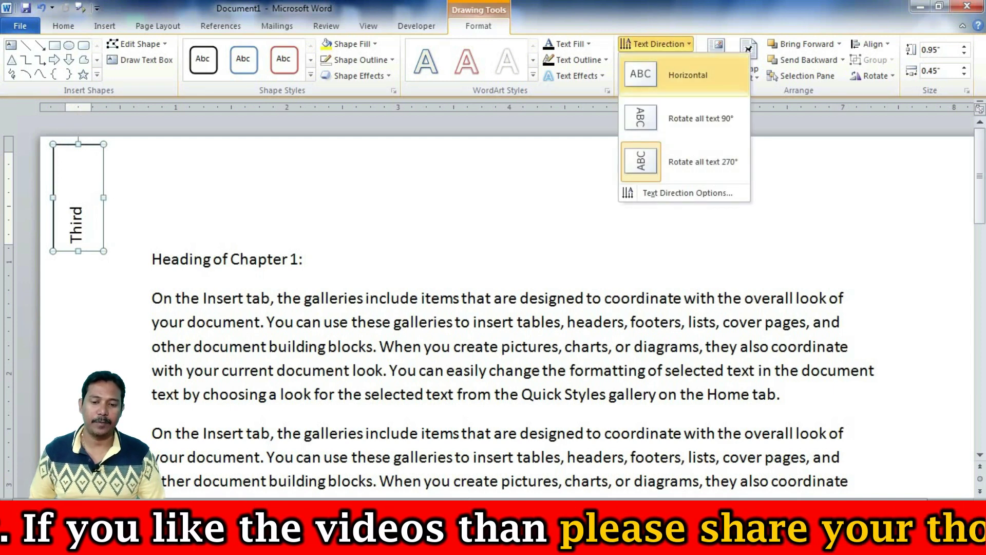
- Return the text box's text direction to horizontal, and from there rotate all its text by 90°
{"action": "left_click", "coordinate": [683, 75]}
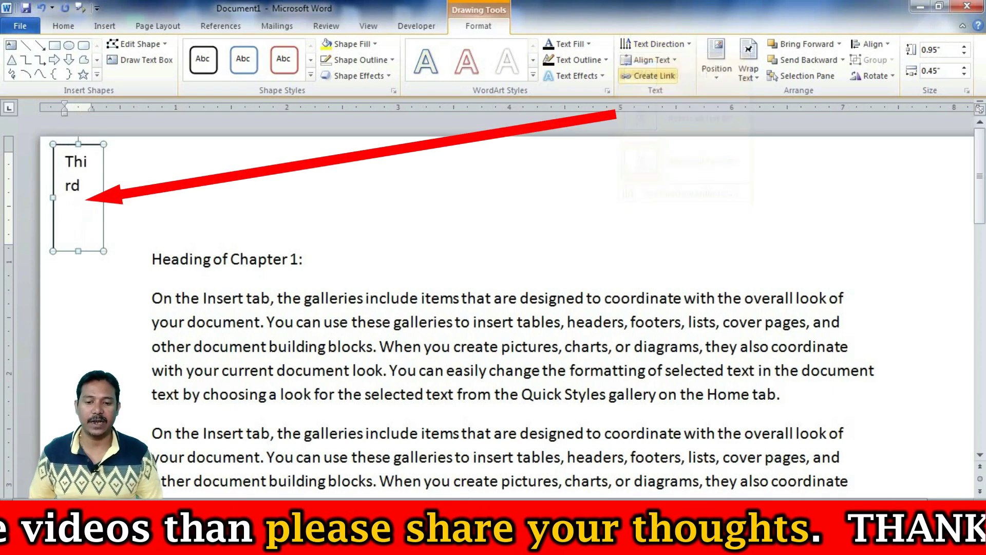
{"action": "left_click", "coordinate": [655, 44]}
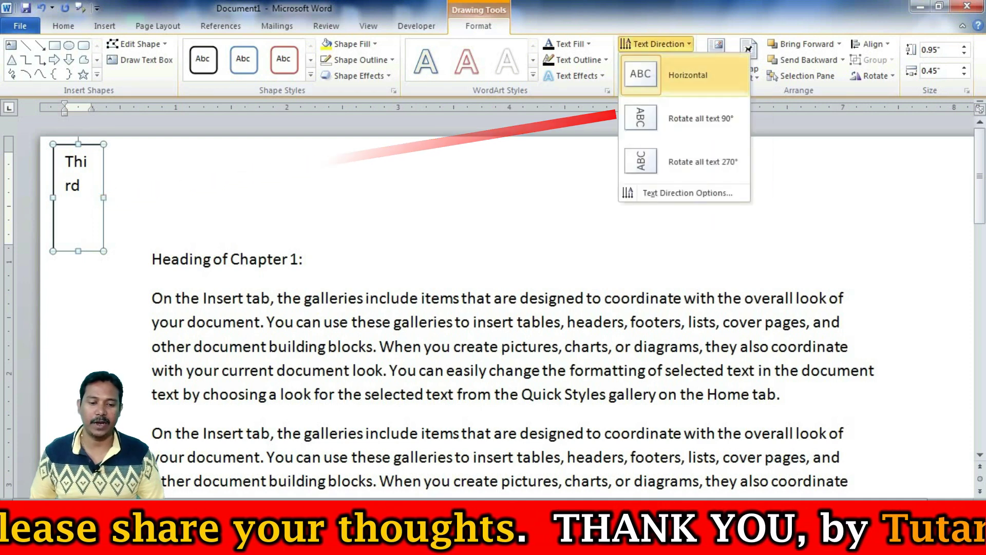
{"action": "left_click", "coordinate": [683, 113]}
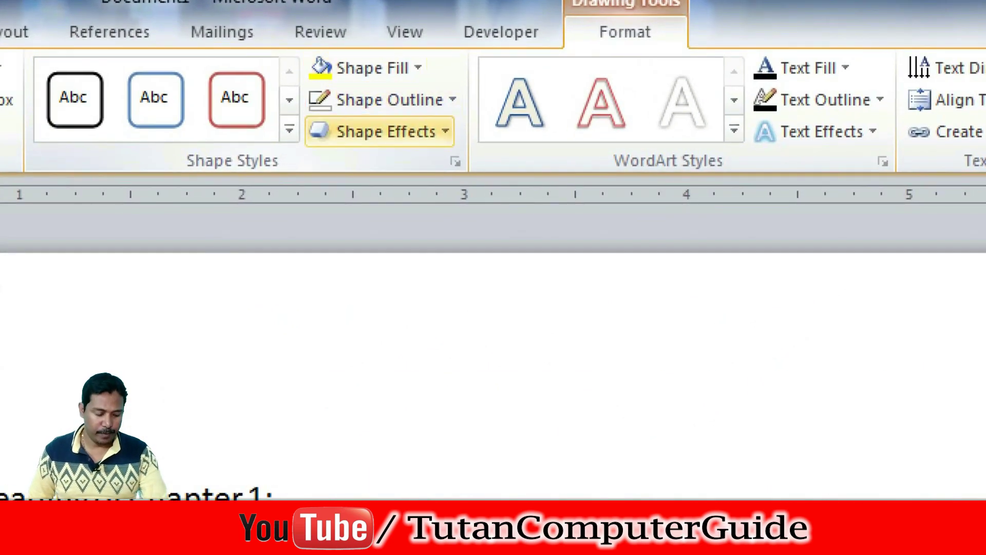
- Remove the outline of the "Third" text box and check how it looks when deselected and selected
{"action": "left_click", "coordinate": [379, 100]}
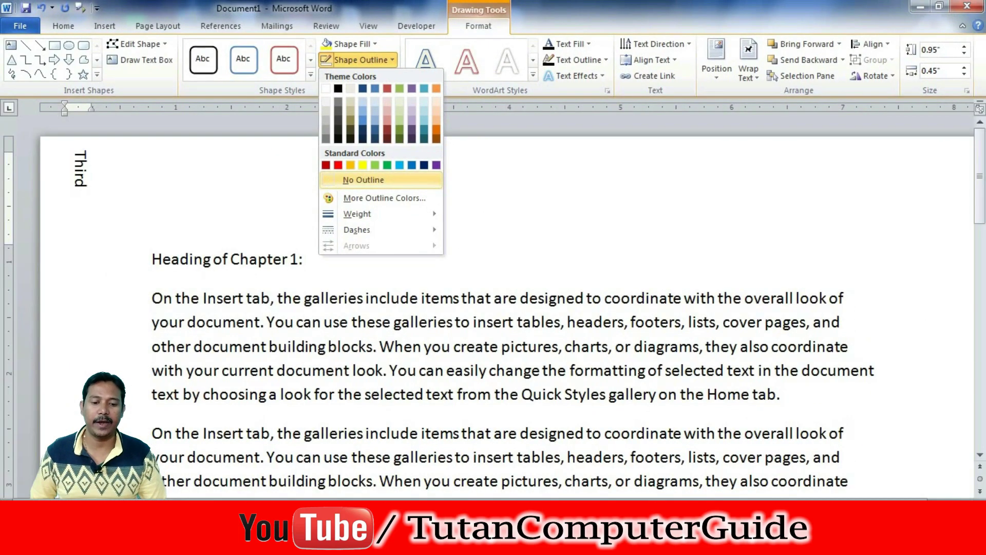
{"action": "left_click", "coordinate": [364, 180]}
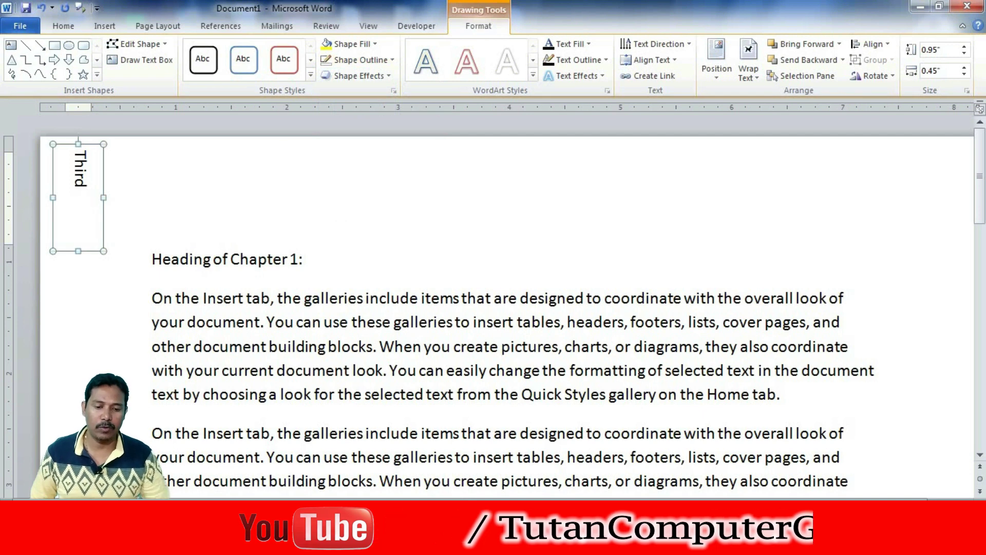
{"action": "left_click", "coordinate": [204, 258]}
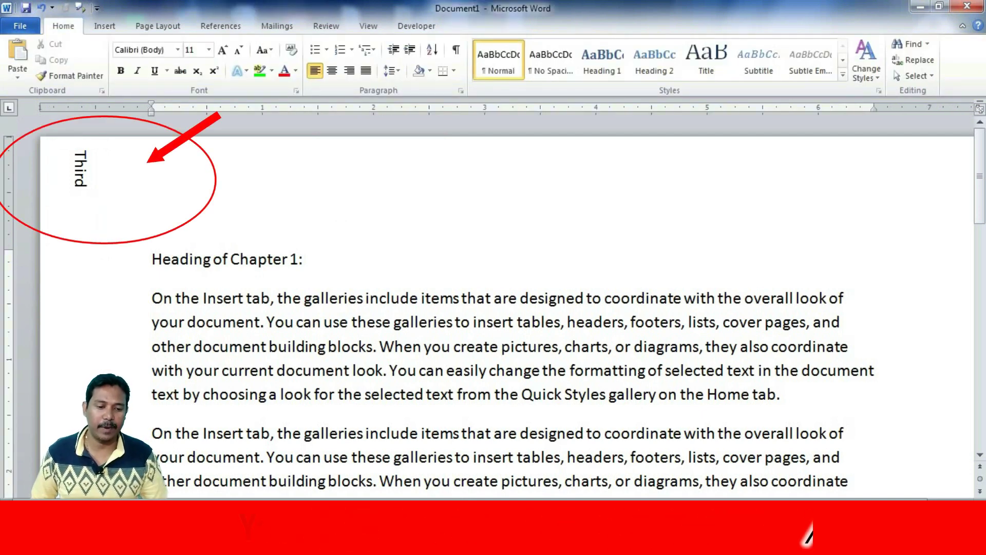
{"action": "left_click", "coordinate": [81, 180]}
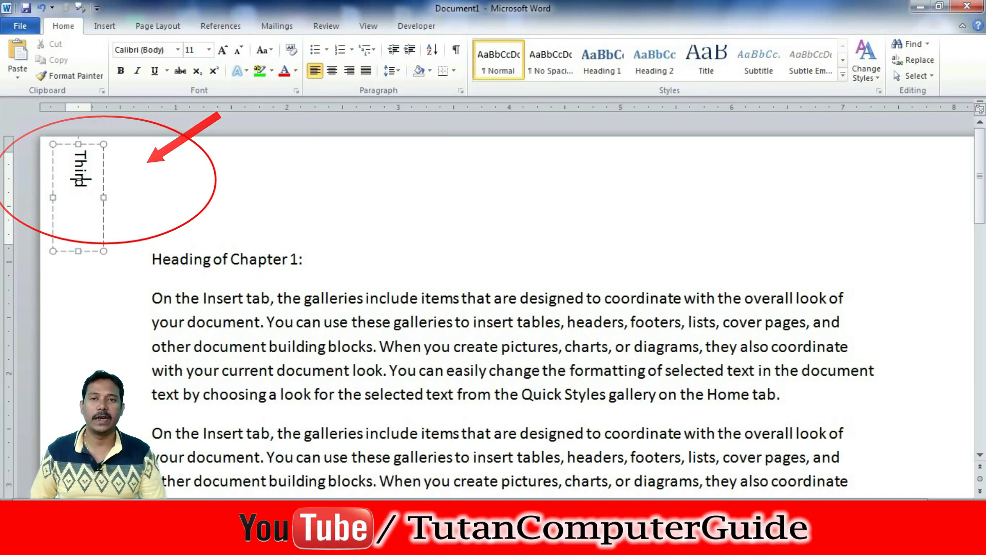
{"action": "left_click", "coordinate": [194, 259]}
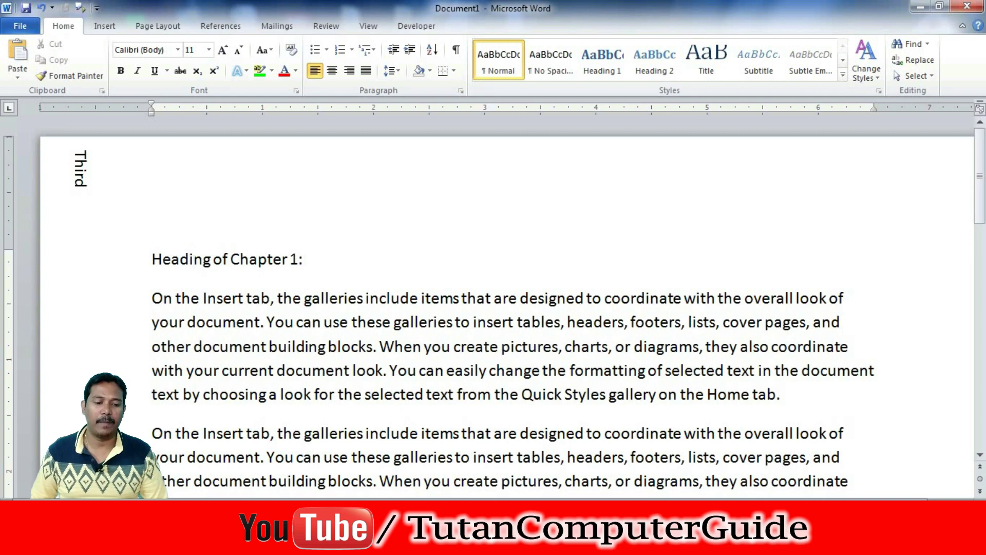
- Centre the word in the "Third" text box, try right alignment, return it to centred and deselect the box
{"action": "left_click", "coordinate": [81, 179]}
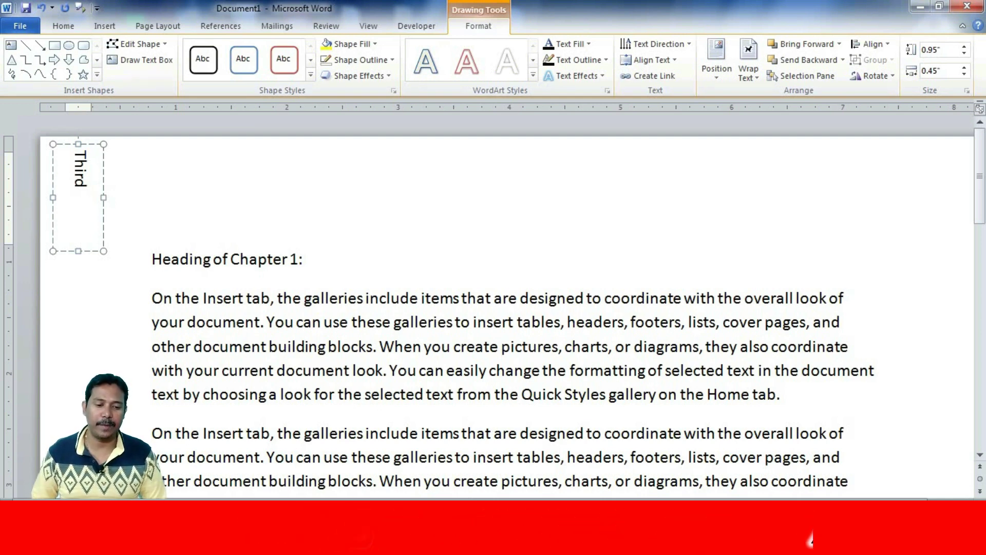
{"action": "left_click", "coordinate": [63, 26]}
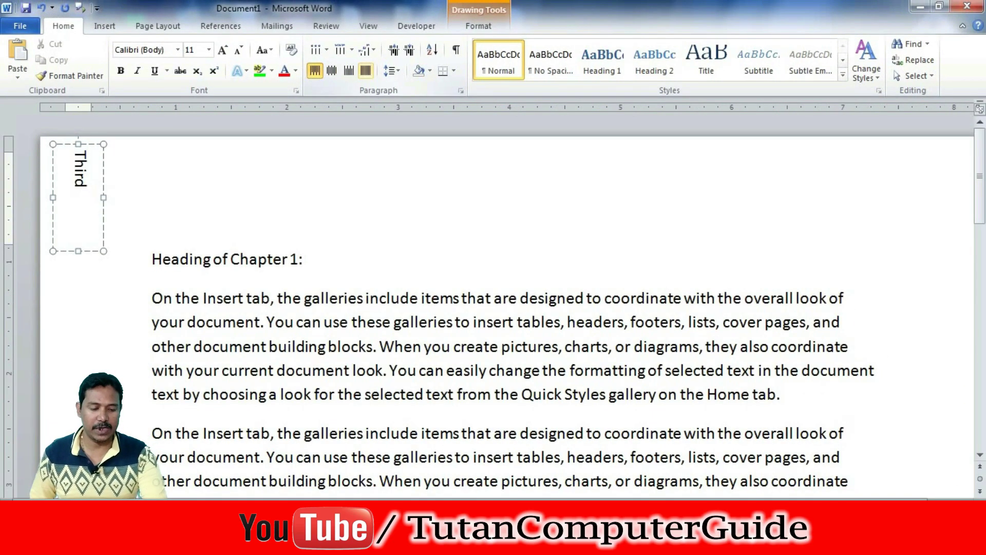
{"action": "left_click", "coordinate": [332, 70]}
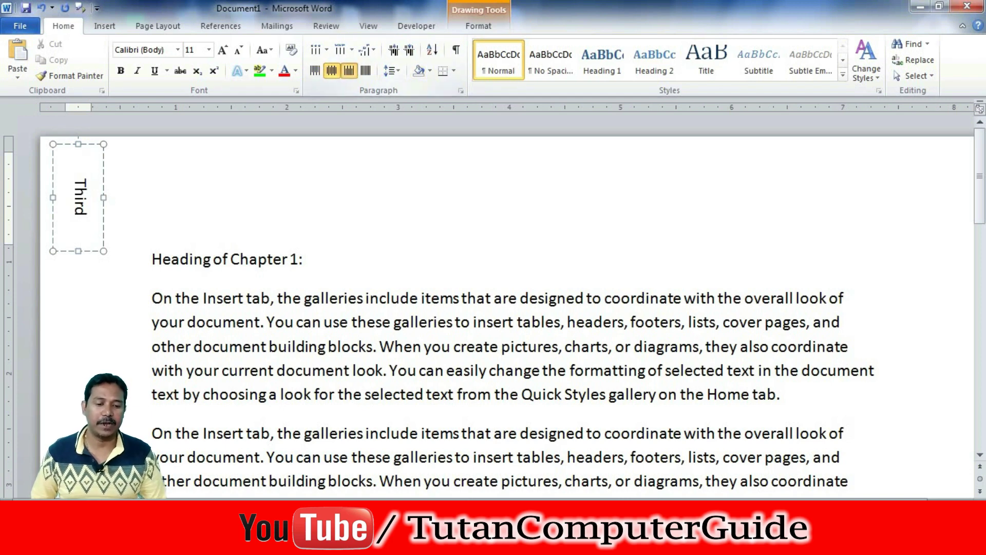
{"action": "left_click", "coordinate": [349, 70]}
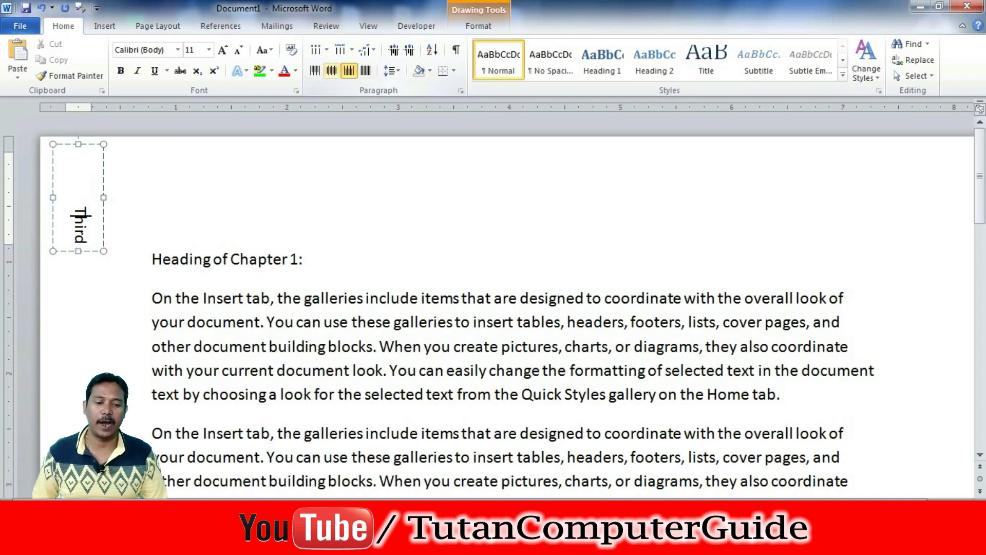
{"action": "left_click", "coordinate": [332, 71]}
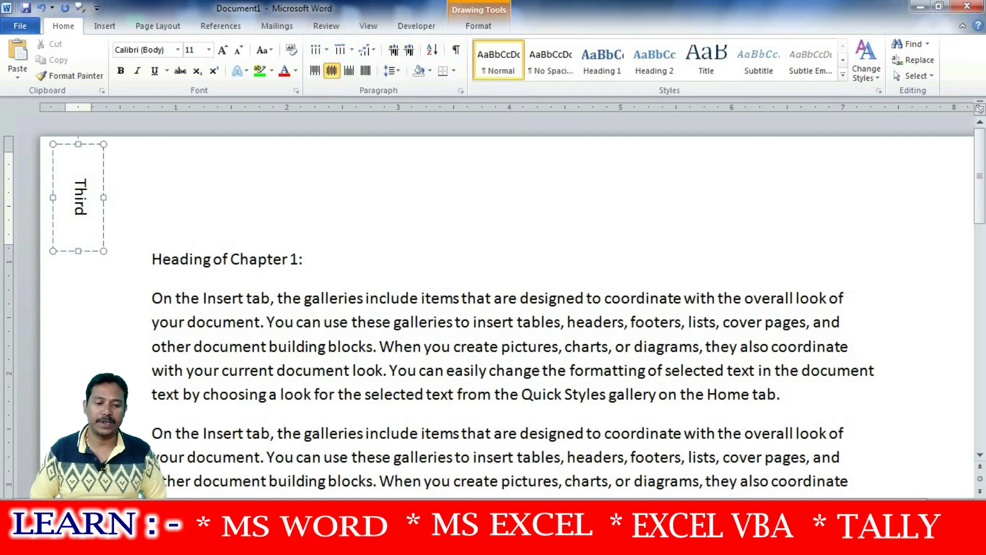
{"action": "left_click", "coordinate": [250, 370]}
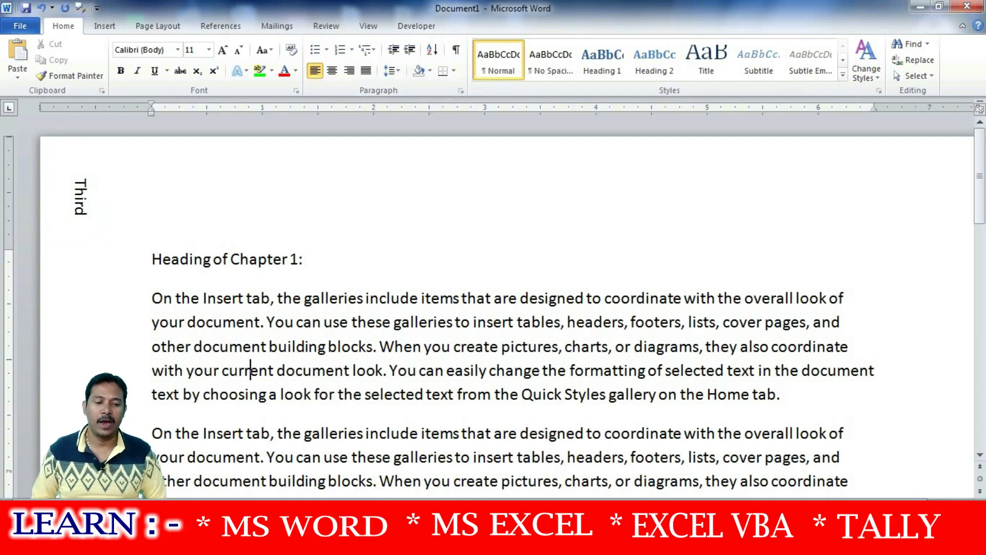